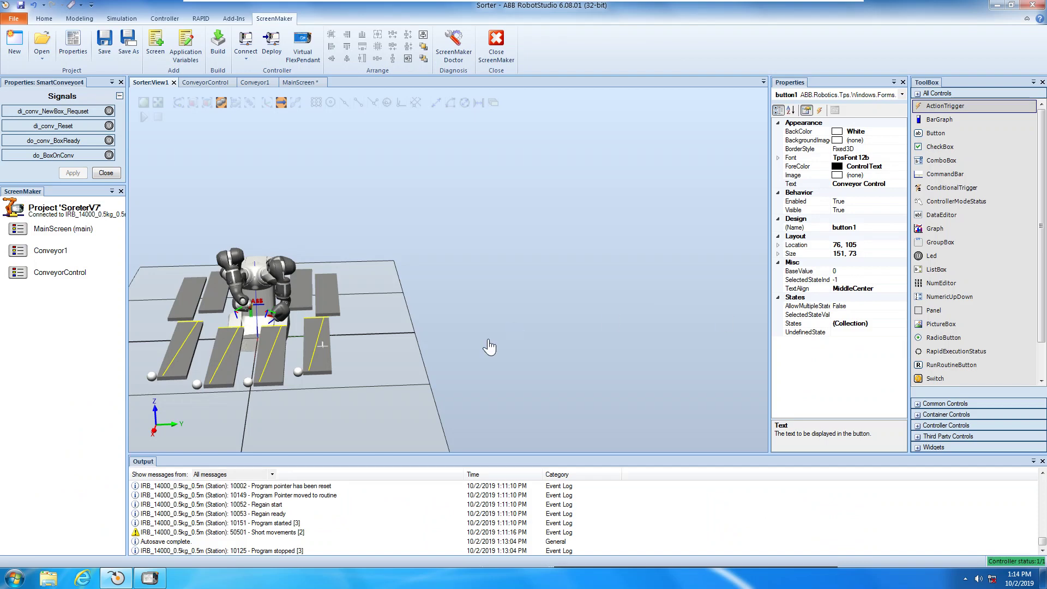
Open MainScreen and set button1's Image property to the Conveyor JPEG
{"action": "double_click", "coordinate": [64, 235]}
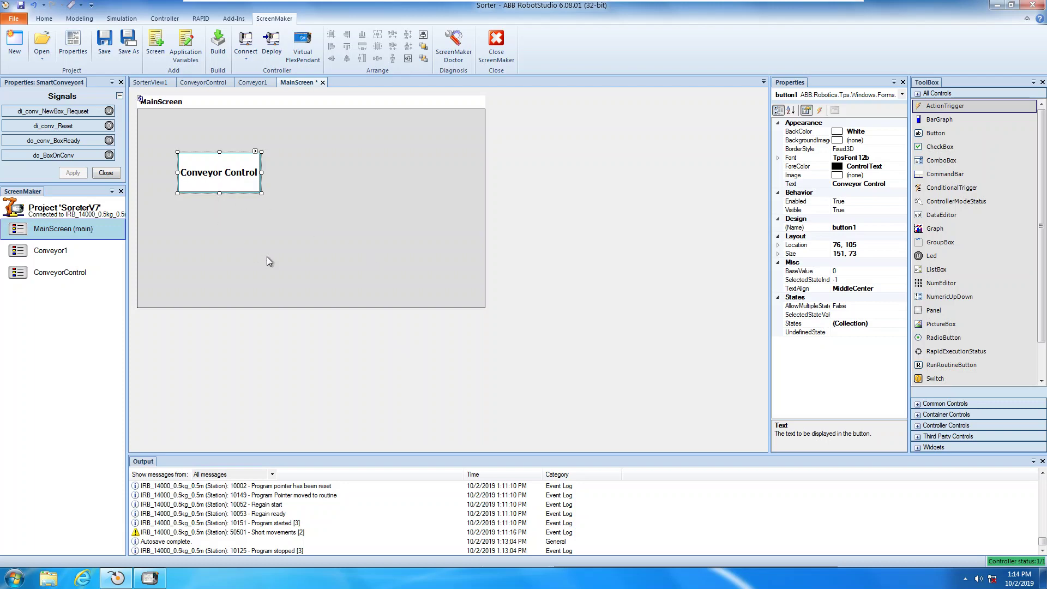
{"action": "left_click", "coordinate": [863, 175]}
{"action": "left_click", "coordinate": [902, 175]}
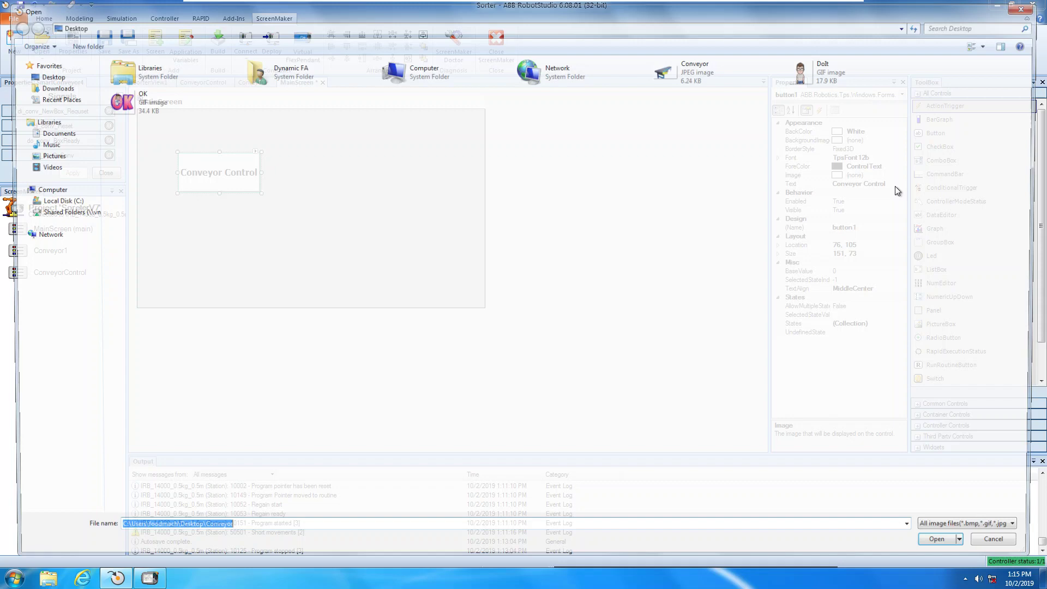
{"action": "left_click", "coordinate": [689, 76]}
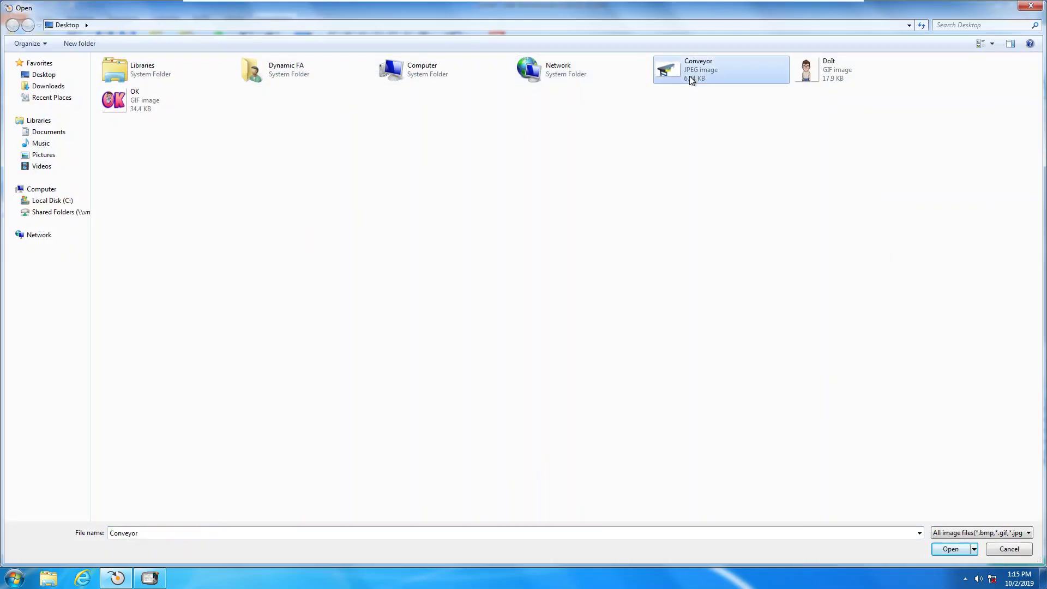
{"action": "left_click", "coordinate": [953, 549]}
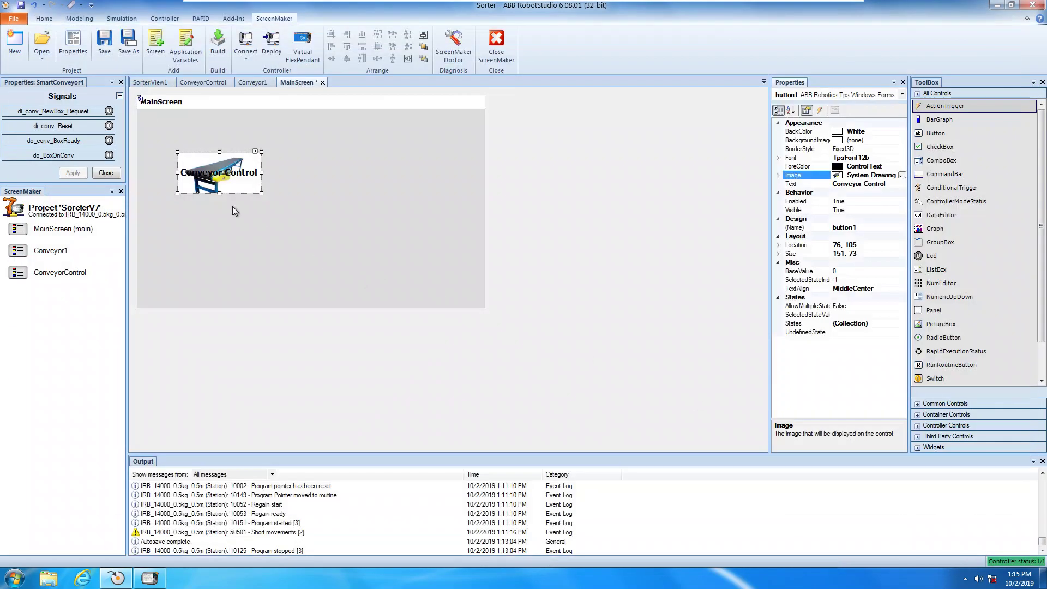
Clear button1's 'Conveyor Control' Text property so only the picture shows
{"action": "left_click", "coordinate": [872, 184]}
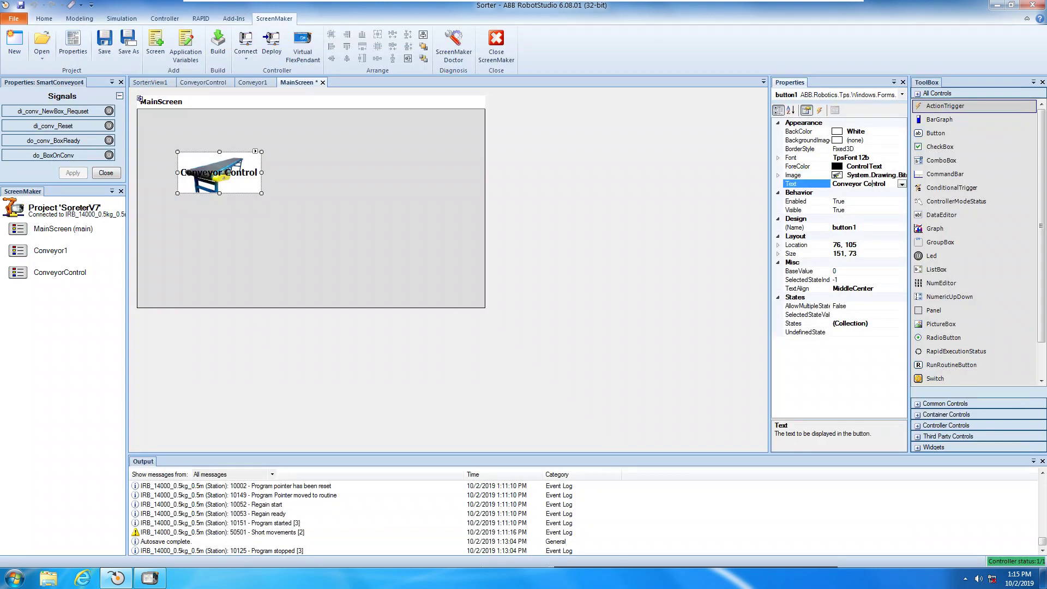
{"action": "key", "text": "ctrl+shift+Left"}
{"action": "key", "text": "ctrl+shift+Left"}
{"action": "key", "text": "BackSpace"}
{"action": "key", "text": "Return"}
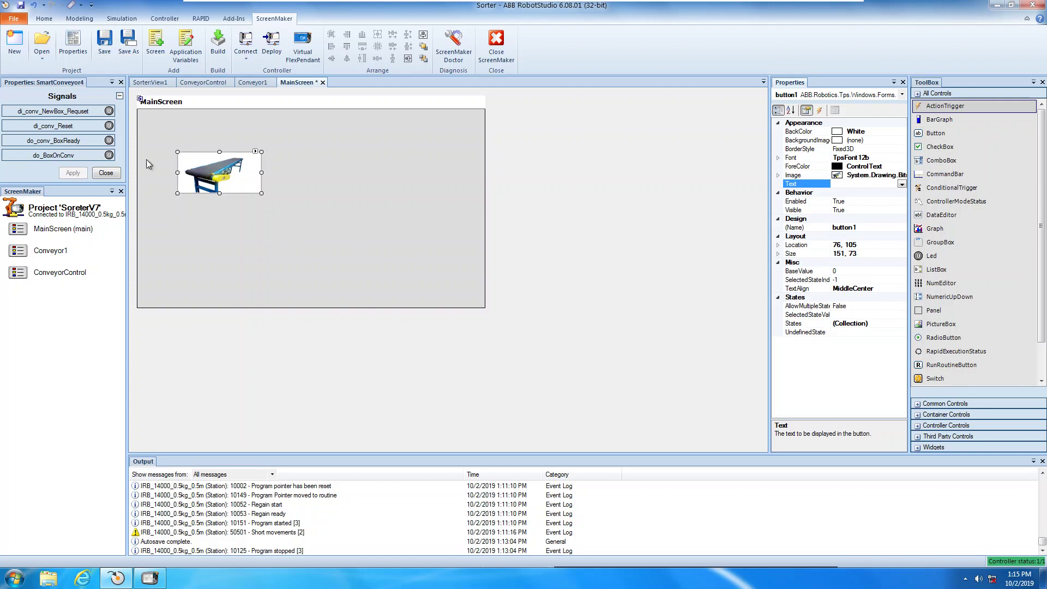
{"action": "left_click", "coordinate": [412, 251]}
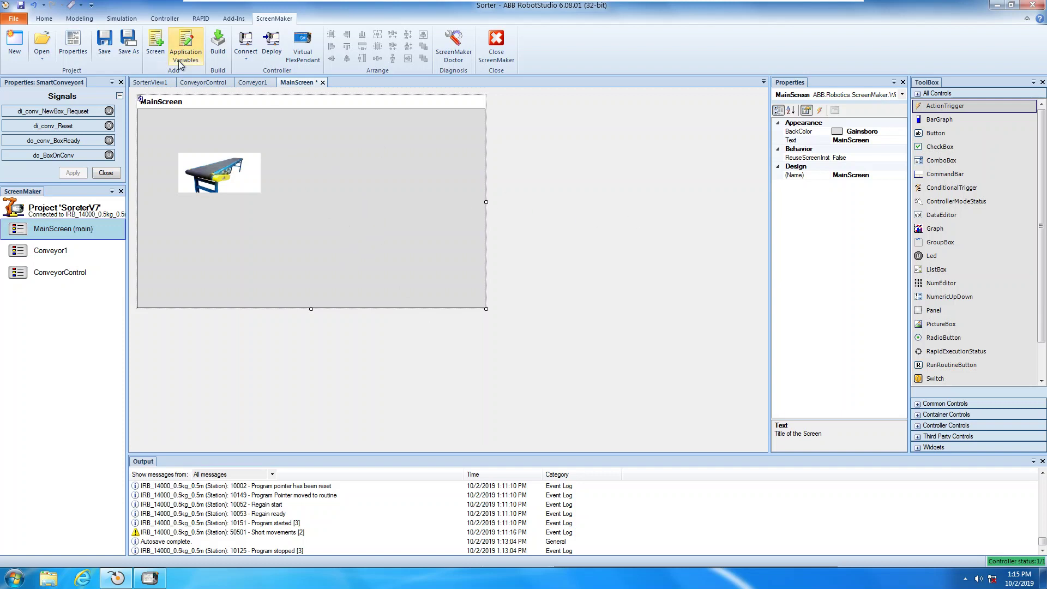
Return to the ScreenMaker app's MainScreen on the virtual FlexPendant and tap the conveyor picture
{"action": "left_click", "coordinate": [122, 18]}
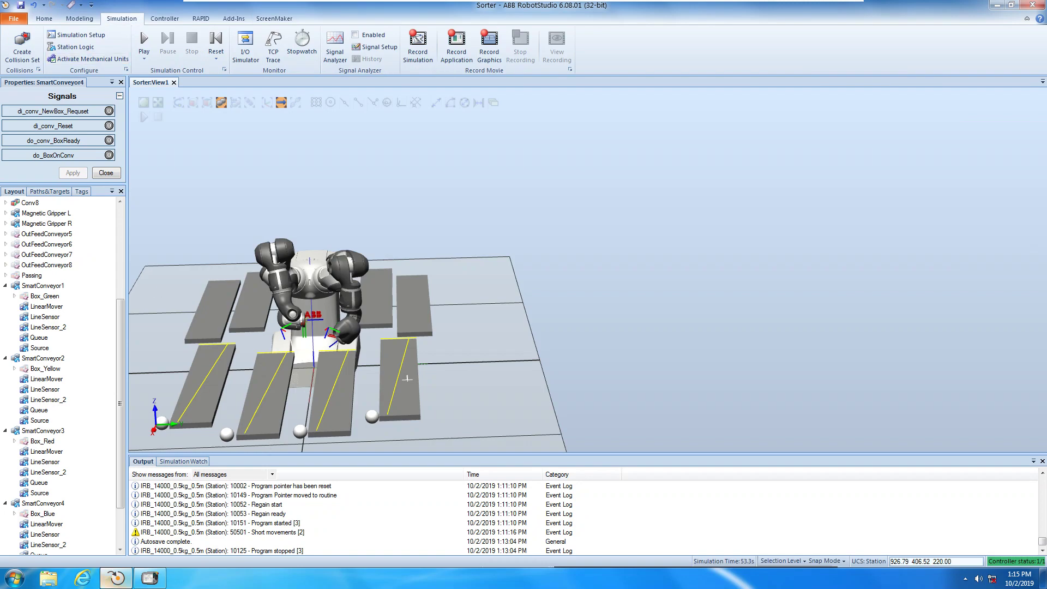
{"action": "left_click", "coordinate": [150, 578]}
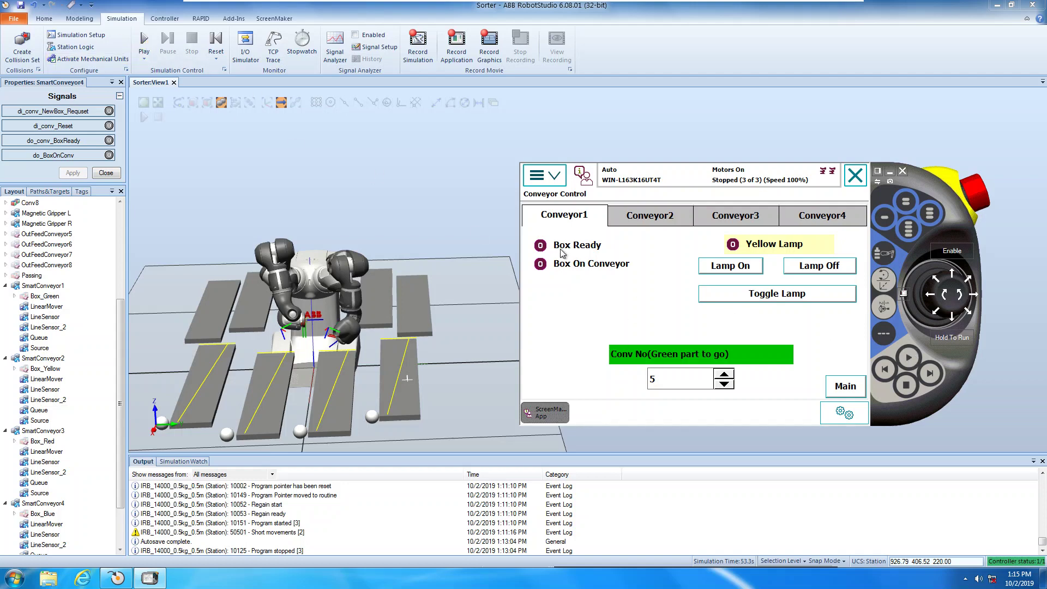
{"action": "left_click", "coordinate": [548, 181]}
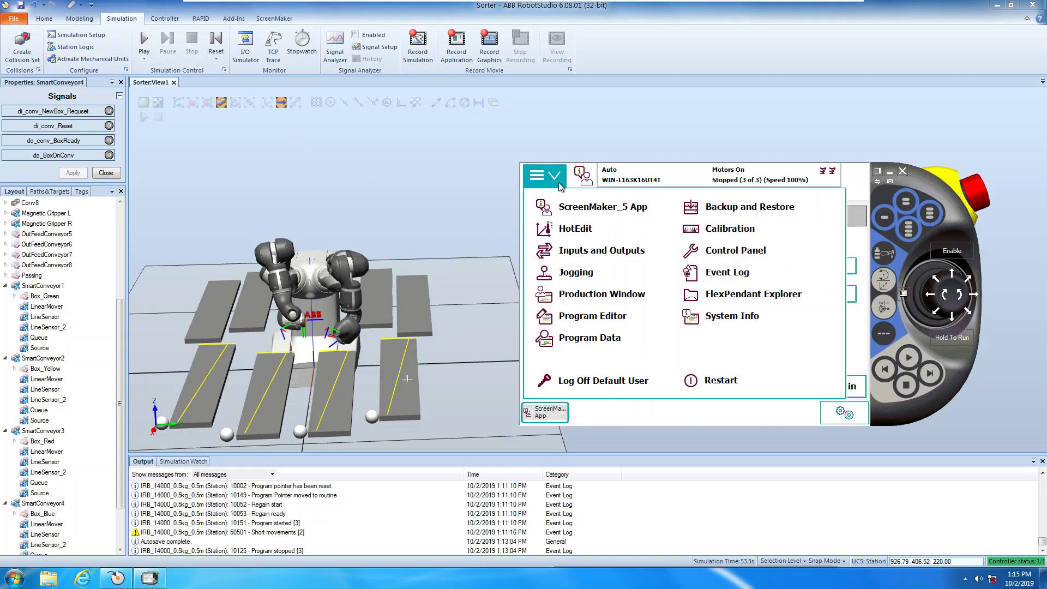
{"action": "left_click", "coordinate": [586, 210]}
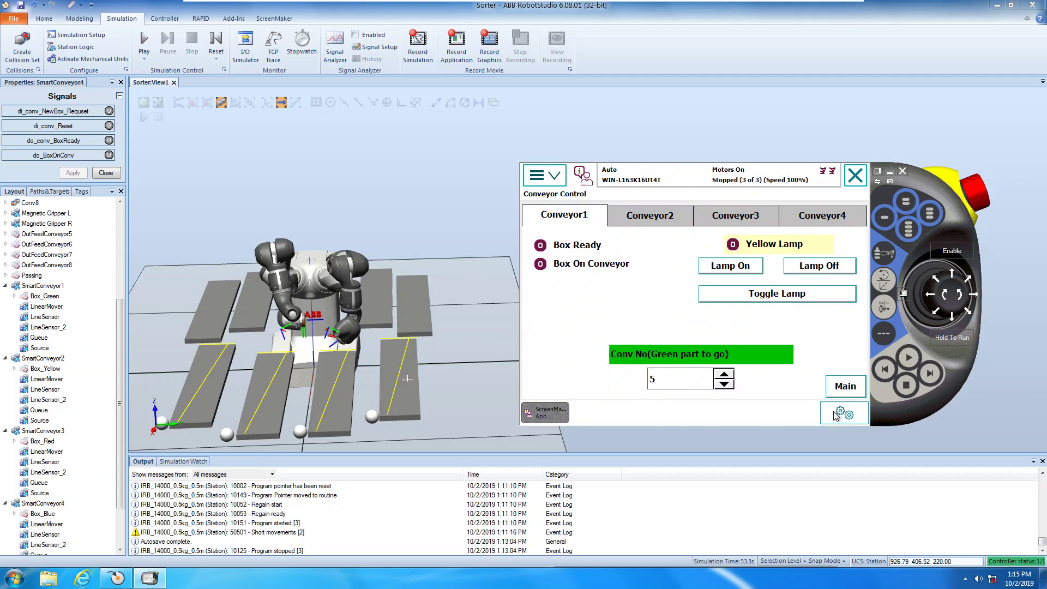
{"action": "left_click", "coordinate": [847, 391]}
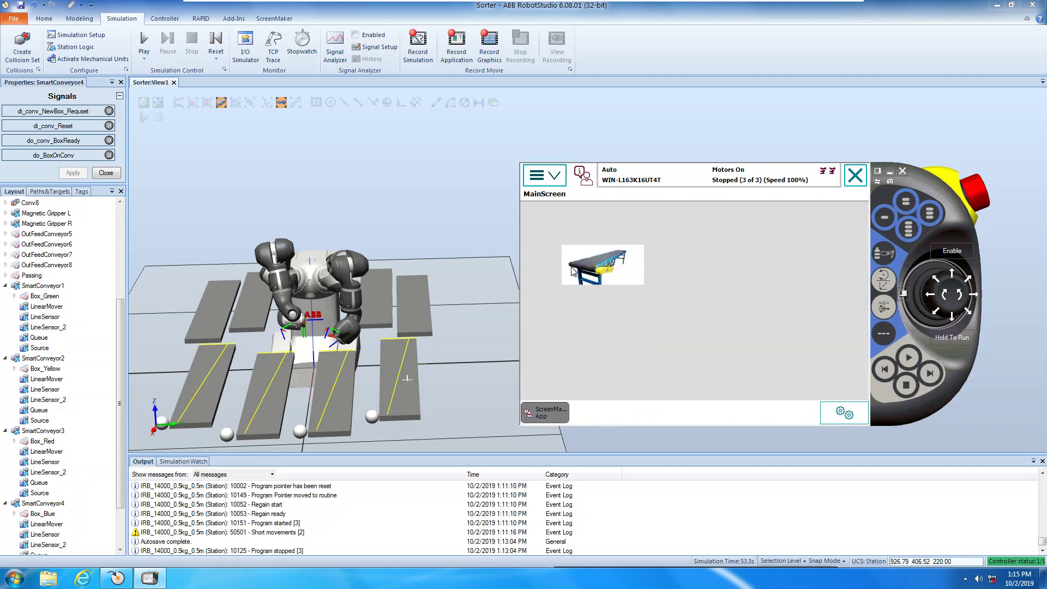
{"action": "left_click", "coordinate": [616, 269]}
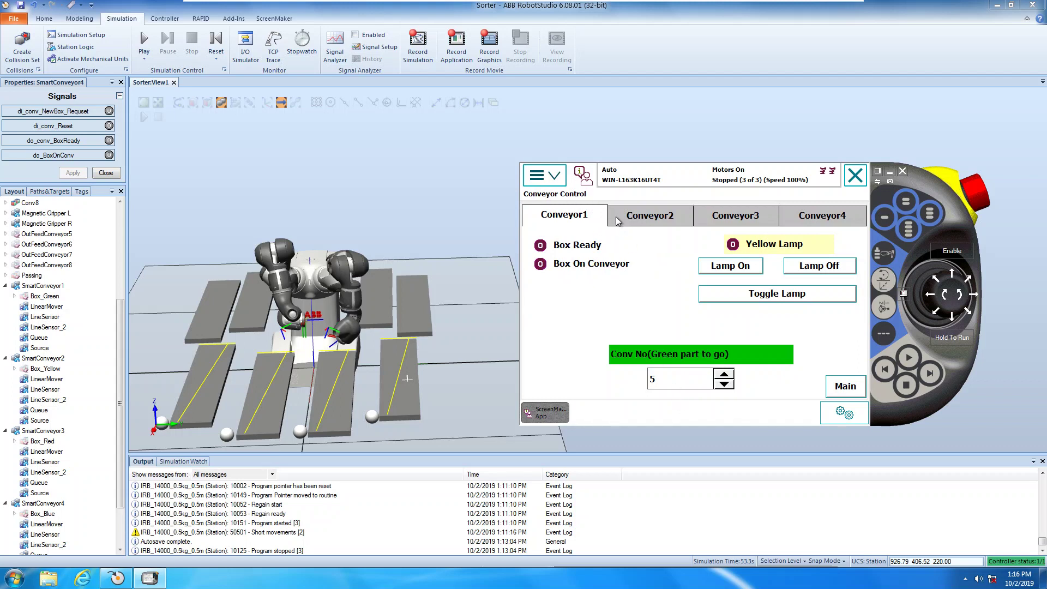
{"action": "left_click", "coordinate": [650, 217]}
{"action": "left_click", "coordinate": [730, 220]}
{"action": "left_click", "coordinate": [835, 217]}
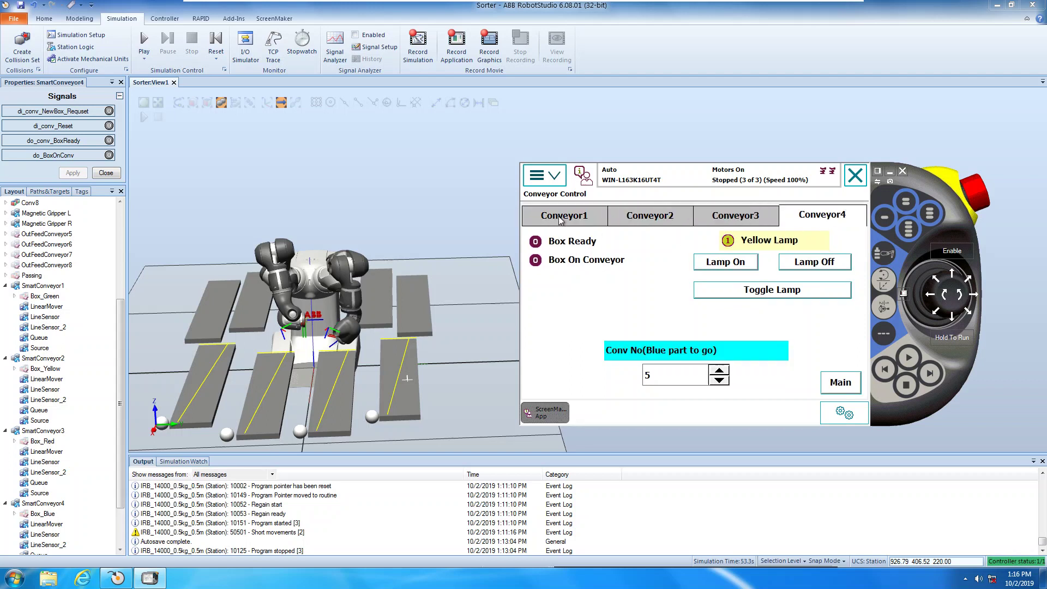
{"action": "left_click", "coordinate": [560, 219]}
{"action": "left_click", "coordinate": [647, 221]}
{"action": "left_click", "coordinate": [770, 217]}
{"action": "left_click", "coordinate": [833, 215]}
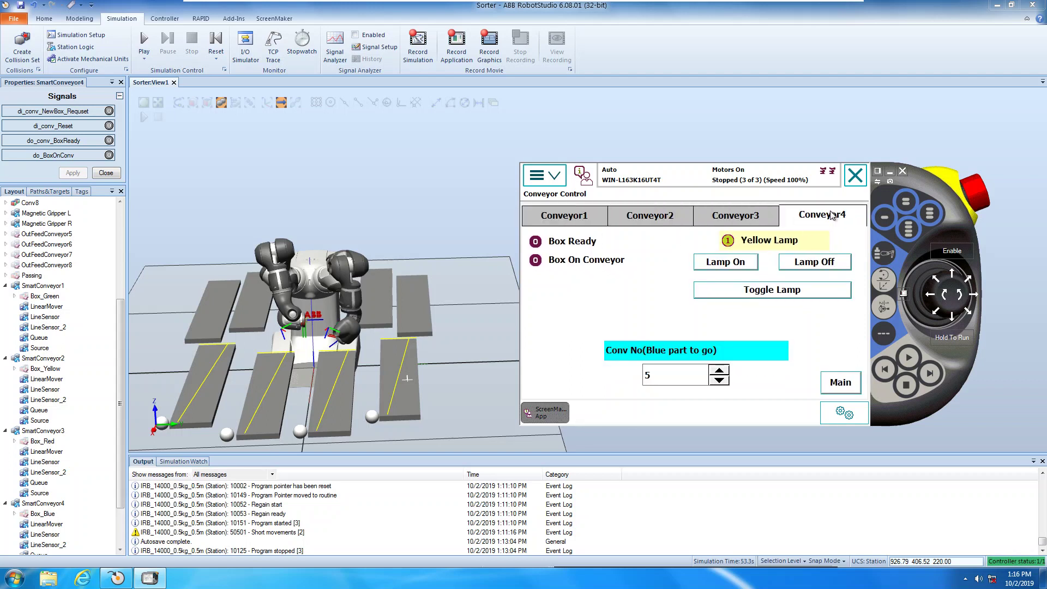
{"action": "left_click", "coordinate": [625, 220]}
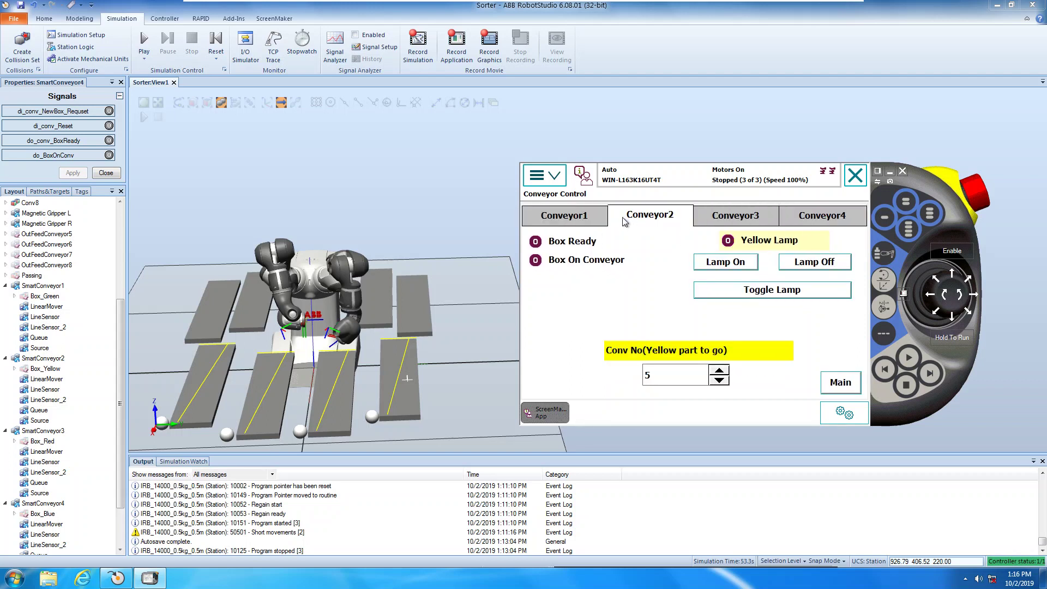
{"action": "left_click", "coordinate": [579, 222]}
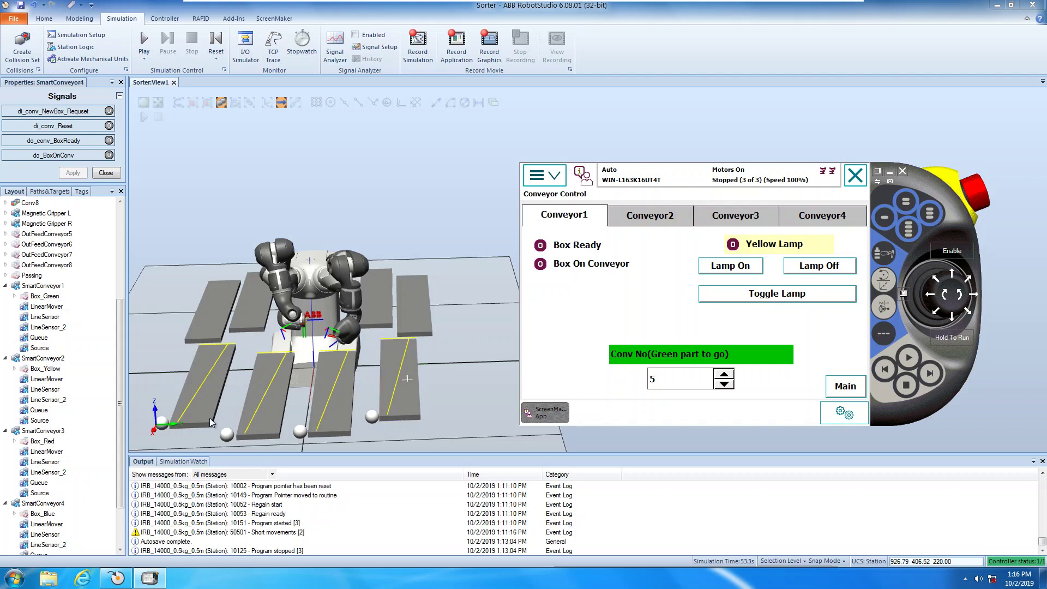
{"action": "left_click", "coordinate": [731, 268]}
{"action": "left_click", "coordinate": [827, 268]}
{"action": "left_click", "coordinate": [721, 268]}
{"action": "left_click", "coordinate": [820, 266]}
{"action": "left_click", "coordinate": [743, 269]}
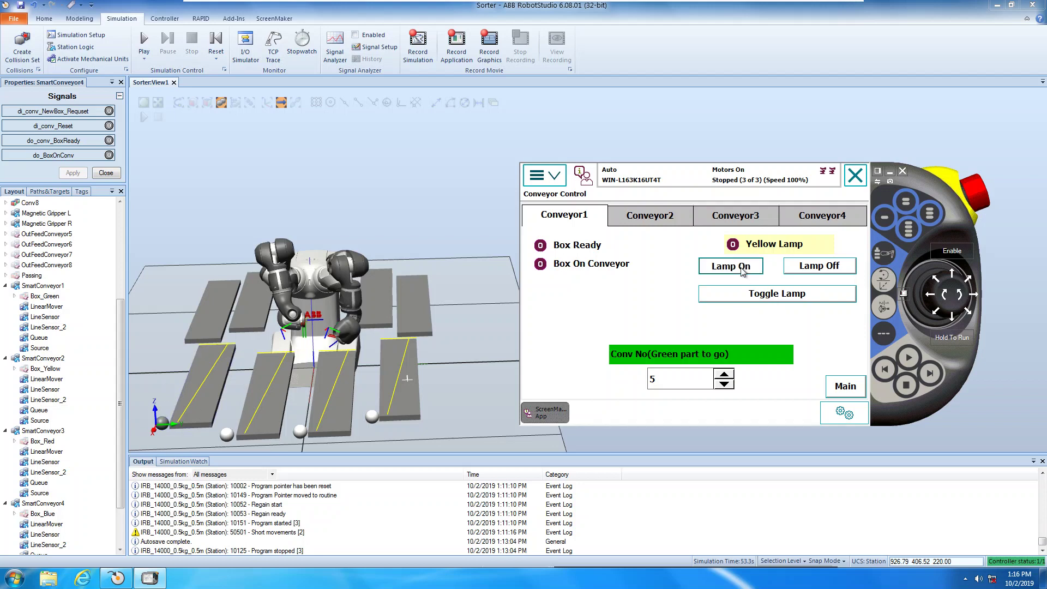
{"action": "left_click", "coordinate": [829, 269]}
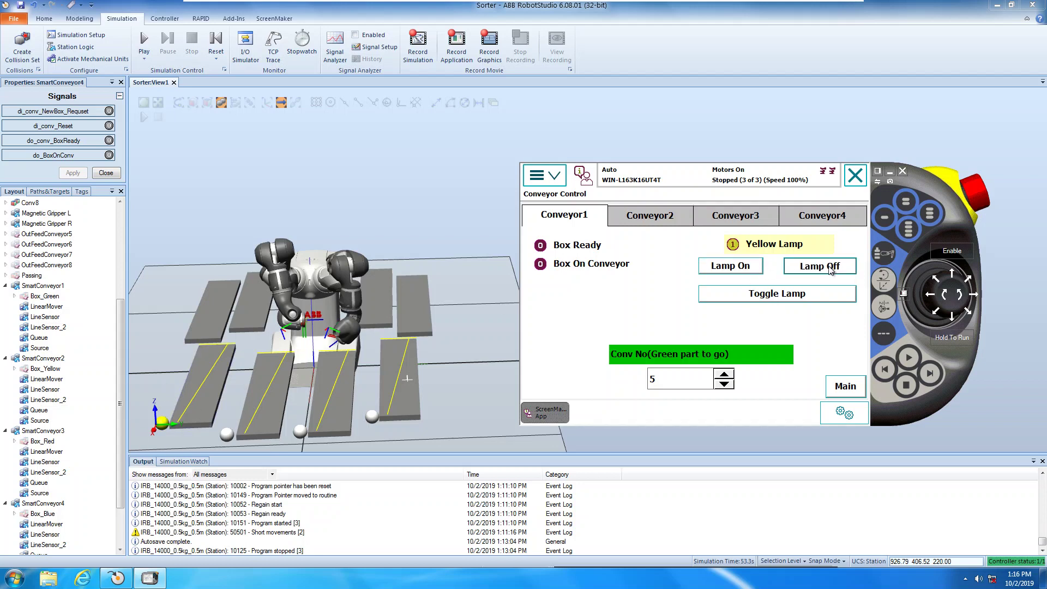
{"action": "left_click", "coordinate": [762, 297]}
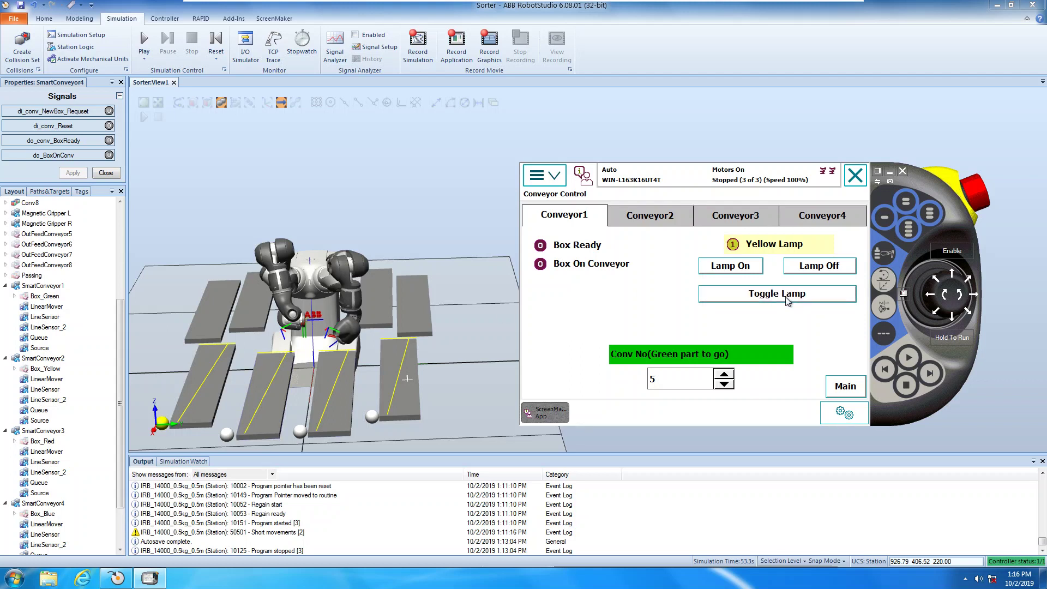
{"action": "left_click", "coordinate": [787, 299]}
Browse the Conveyor2–Conveyor4 pages, raising the Conv No values on Conveyor2 and Conveyor4
{"action": "left_click", "coordinate": [662, 221]}
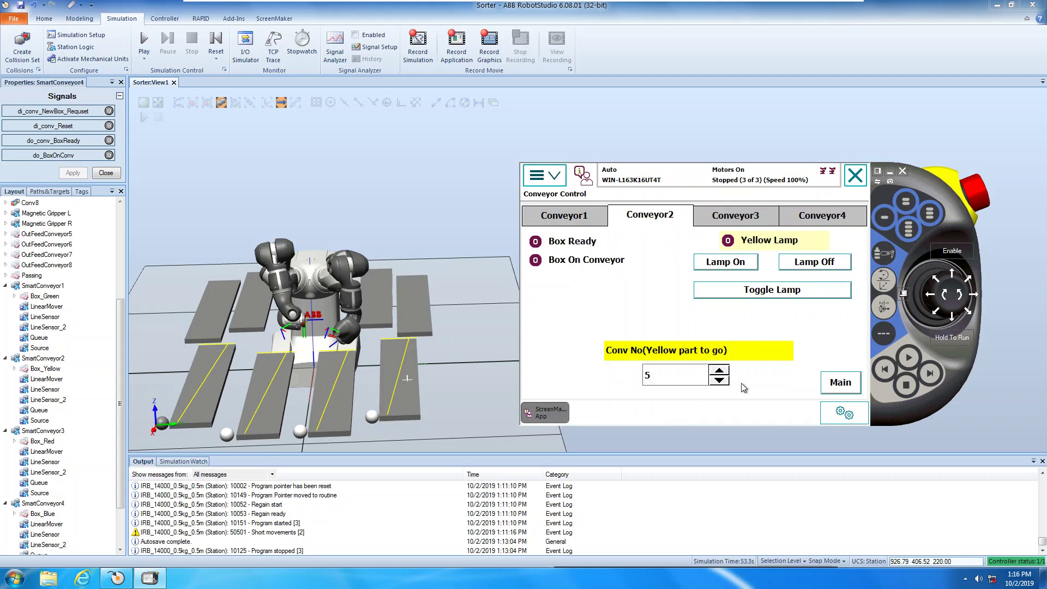
{"action": "left_click", "coordinate": [719, 370]}
{"action": "left_click", "coordinate": [742, 224]}
{"action": "left_click", "coordinate": [843, 222]}
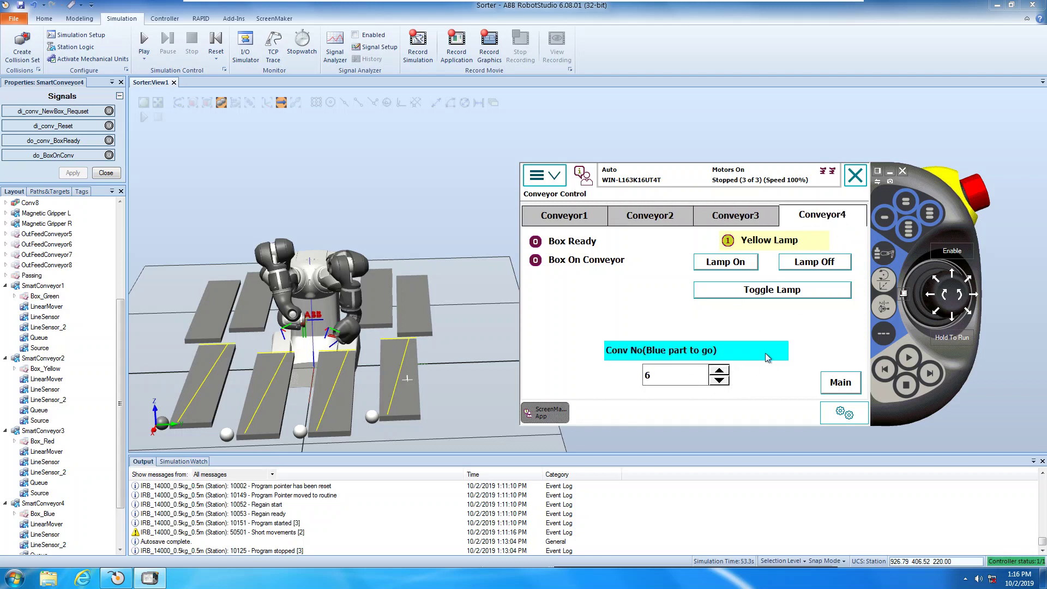
{"action": "left_click", "coordinate": [722, 370]}
{"action": "left_click", "coordinate": [722, 369]}
On Conveyor1, nudge the green parts' Conv No up and back down to 5
{"action": "left_click", "coordinate": [563, 217]}
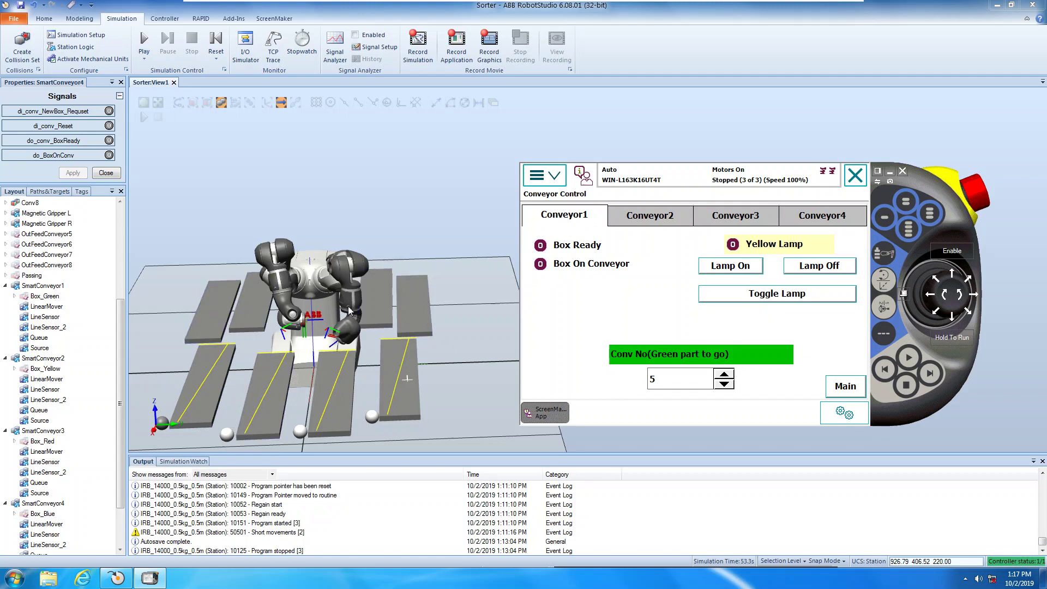
{"action": "left_click", "coordinate": [727, 375]}
{"action": "left_click", "coordinate": [727, 374]}
{"action": "left_click", "coordinate": [724, 384]}
{"action": "left_click", "coordinate": [724, 384]}
{"action": "left_click", "coordinate": [724, 384]}
Revisit Conveyor2–Conveyor4, and leave the blue parts' Conv No on Conveyor4 at 8
{"action": "left_click", "coordinate": [652, 219]}
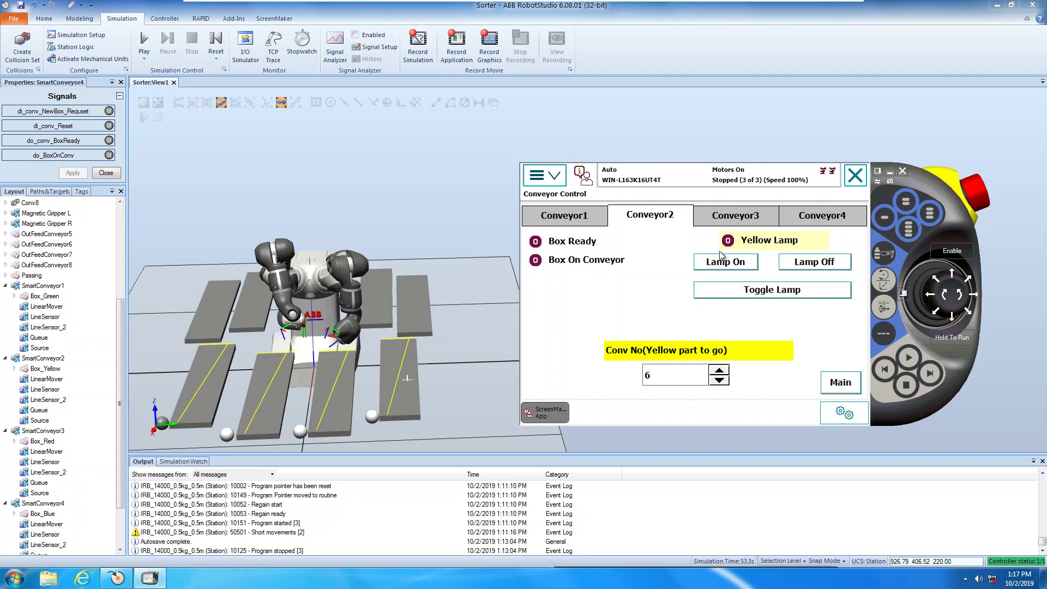
{"action": "left_click", "coordinate": [737, 218]}
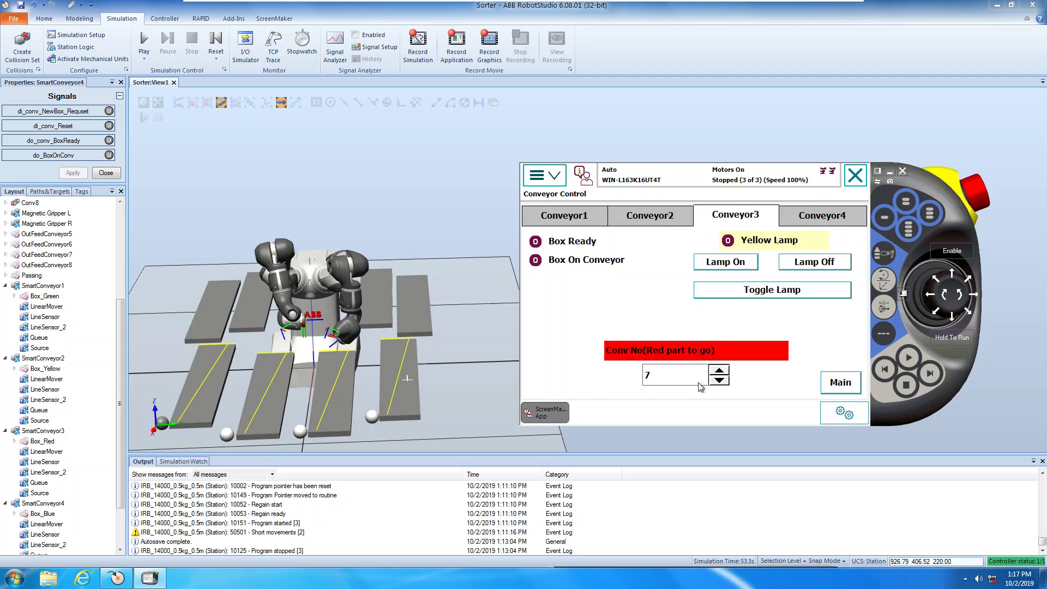
{"action": "left_click", "coordinate": [838, 216]}
{"action": "left_click", "coordinate": [718, 380]}
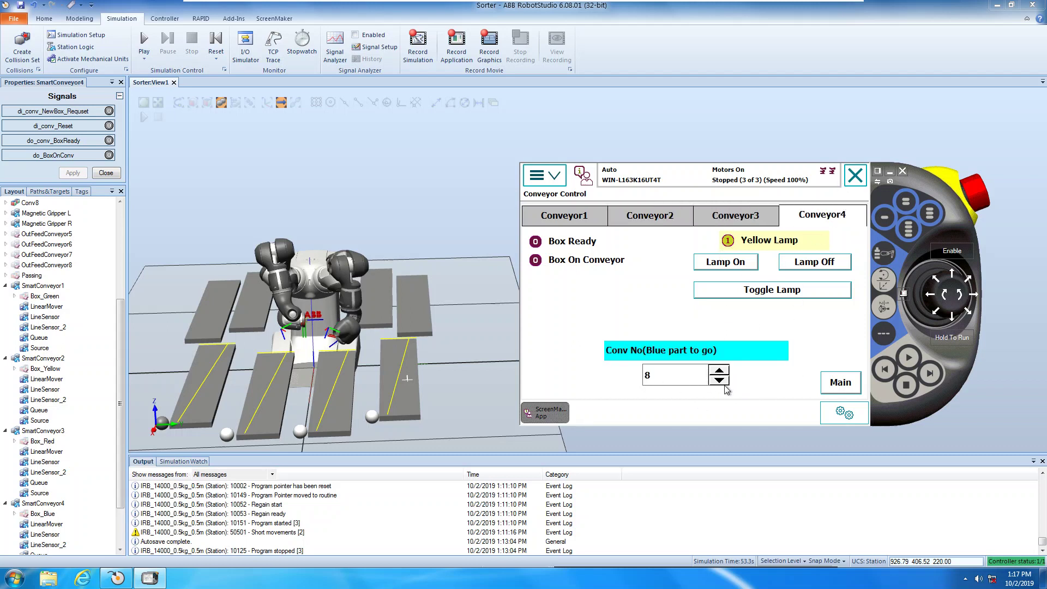
{"action": "left_click", "coordinate": [720, 380]}
{"action": "left_click", "coordinate": [719, 371]}
{"action": "left_click", "coordinate": [720, 372]}
{"action": "left_click", "coordinate": [719, 372]}
Press Play, then reopen the ScreenMaker_5 App on the restored FlexPendant
{"action": "left_click", "coordinate": [144, 49]}
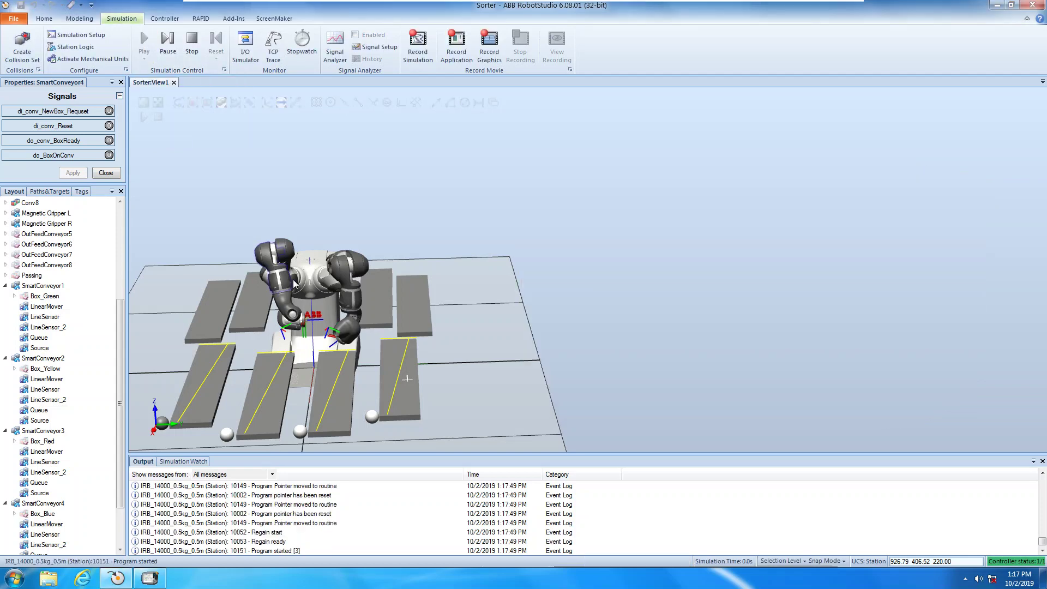
{"action": "left_click", "coordinate": [154, 580]}
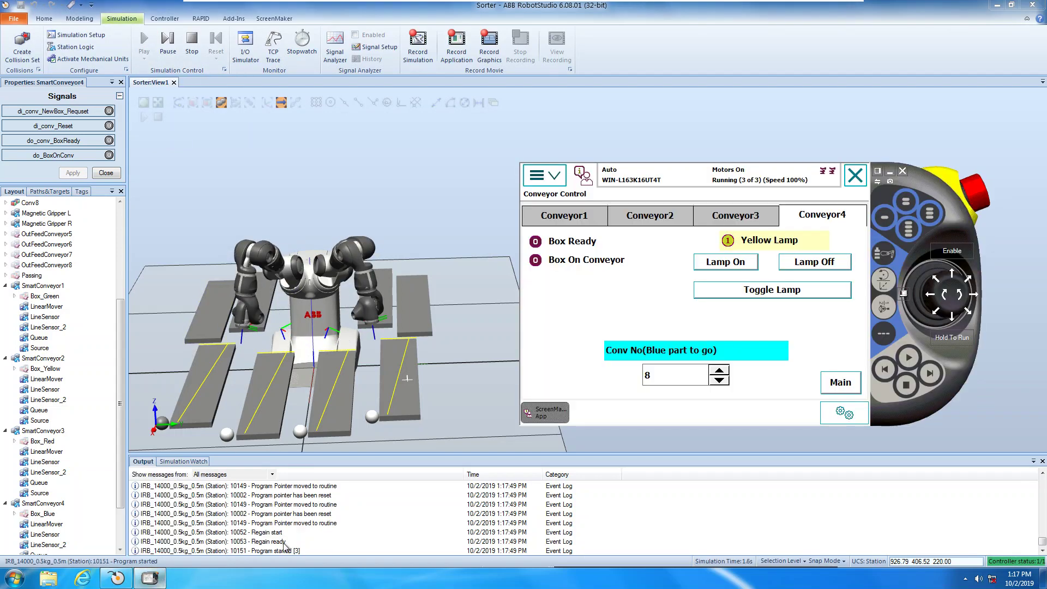
{"action": "left_click", "coordinate": [552, 182]}
{"action": "left_click", "coordinate": [560, 209]}
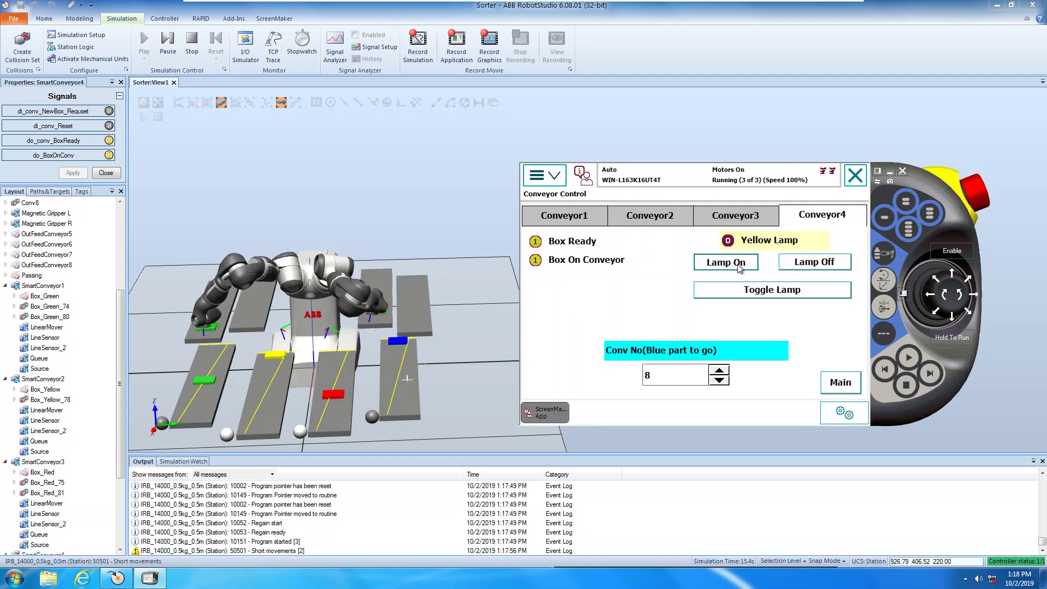
Turn the yellow lamp on and off from the Conveyor4 and Conveyor3 pages
{"action": "left_click", "coordinate": [784, 295]}
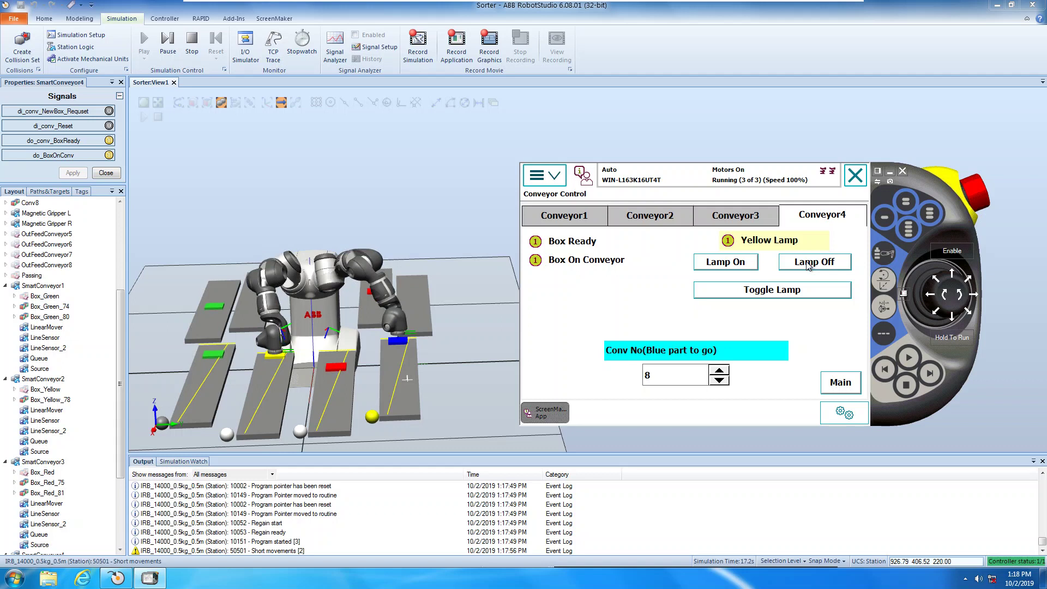
{"action": "left_click", "coordinate": [736, 264]}
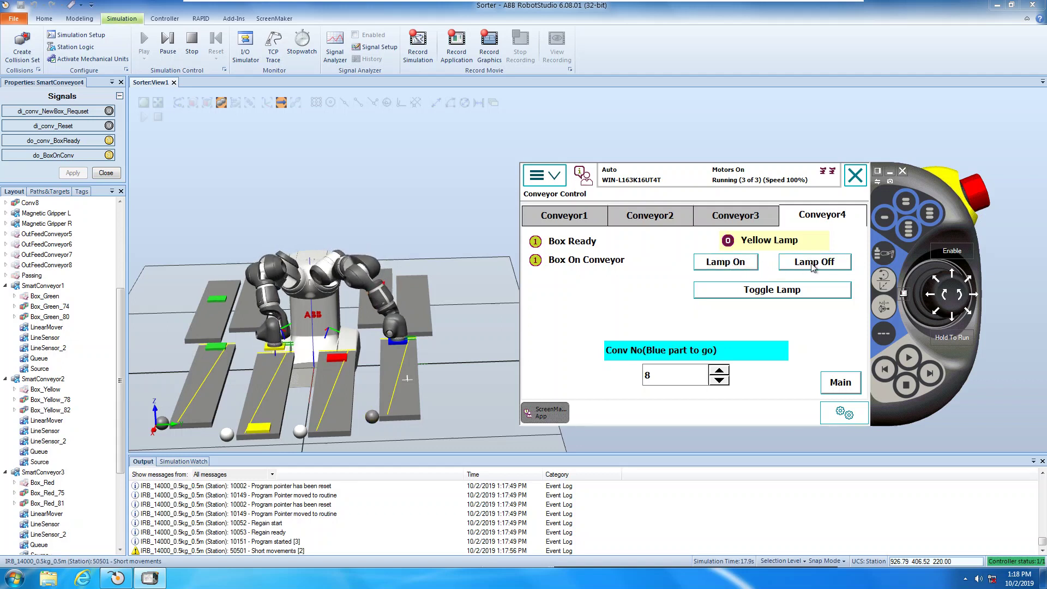
{"action": "left_click", "coordinate": [805, 283]}
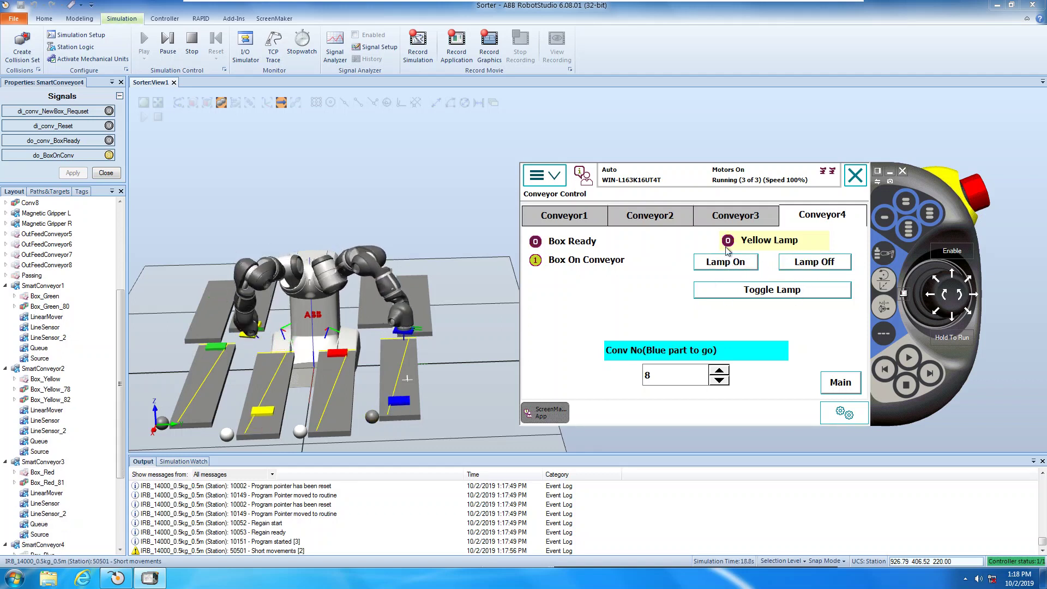
{"action": "left_click", "coordinate": [753, 293]}
{"action": "left_click", "coordinate": [753, 295]}
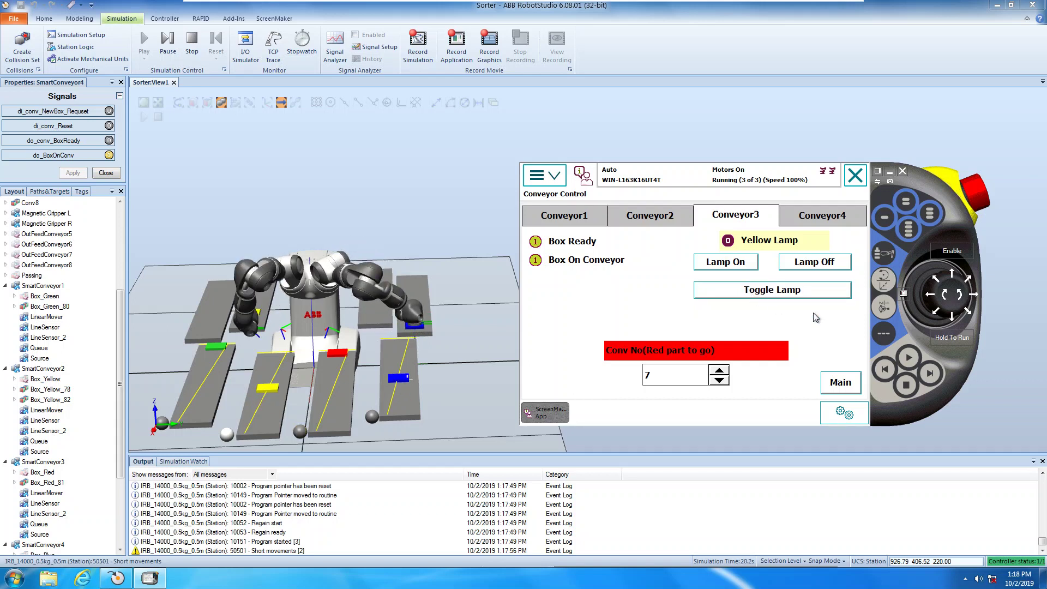
On the Conveyor1 page, turn the yellow lamp on, then back off
{"action": "left_click", "coordinate": [568, 218]}
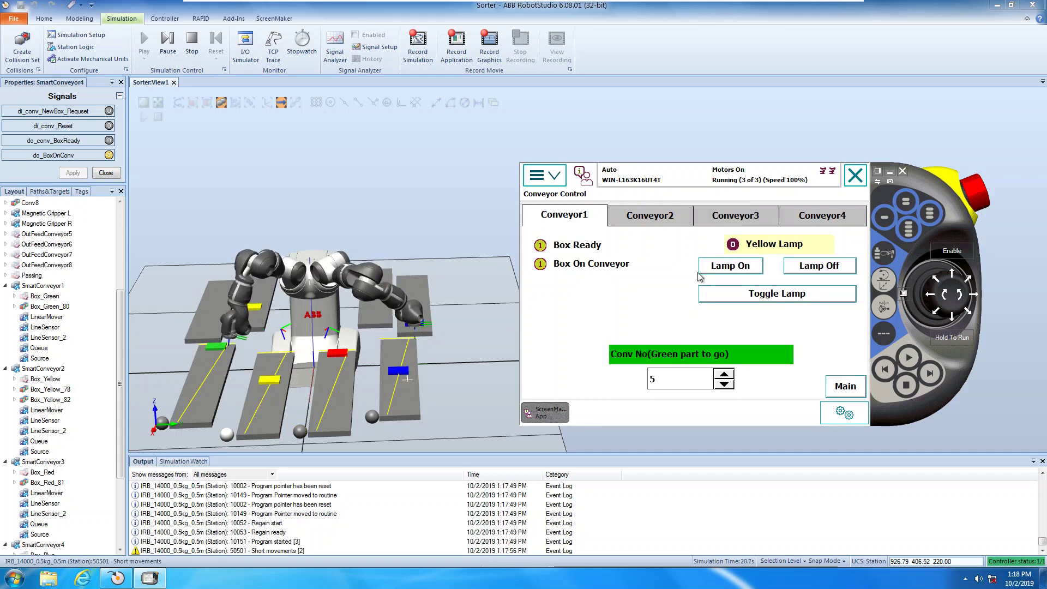
{"action": "left_click", "coordinate": [760, 299]}
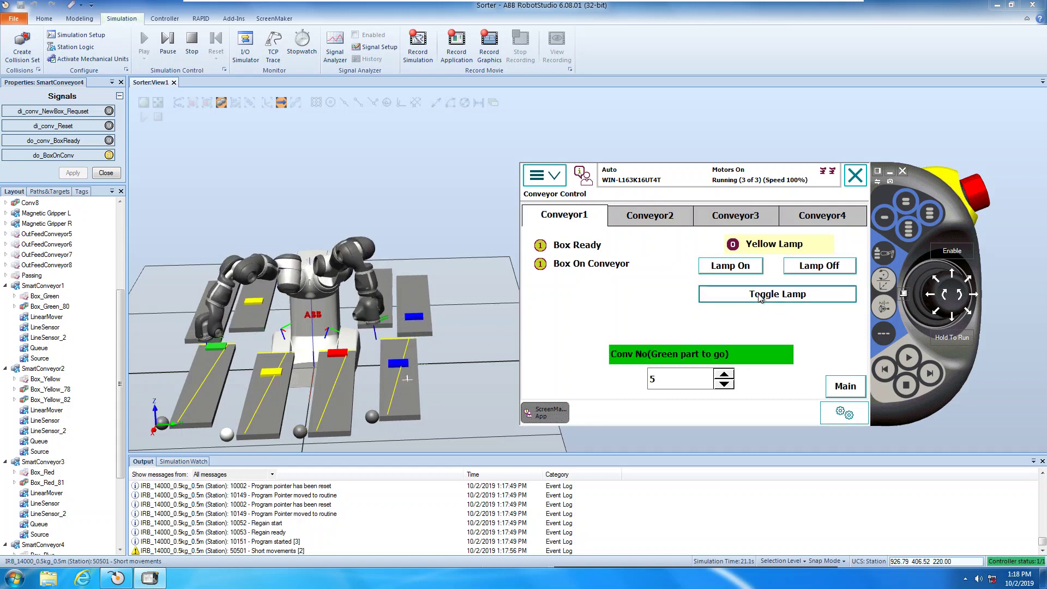
{"action": "left_click", "coordinate": [792, 295]}
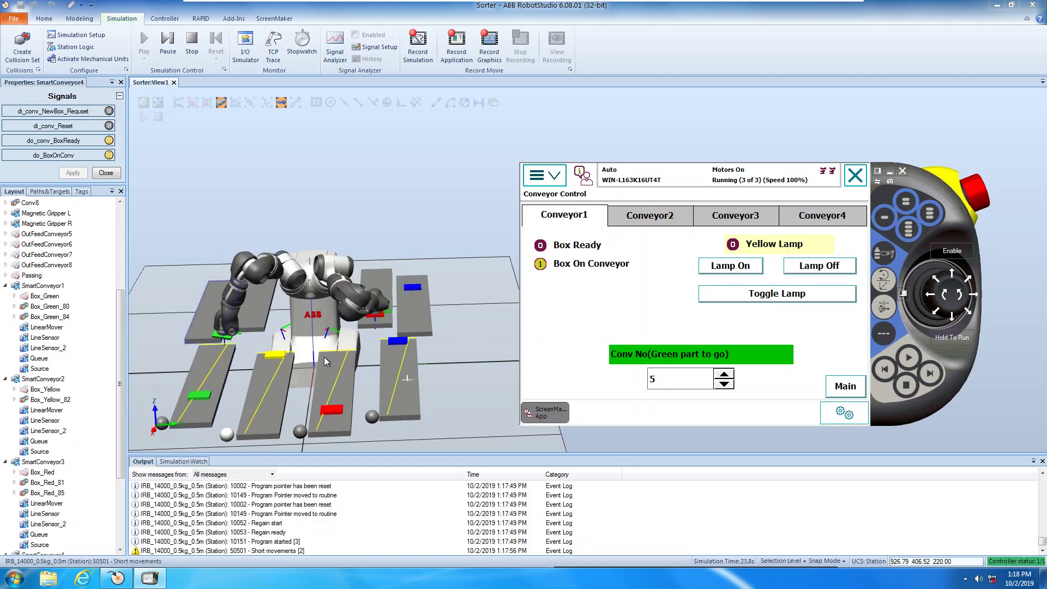
Raise the green parts' Conv No on Conveyor1 from 5 to 6
{"action": "left_click", "coordinate": [724, 375]}
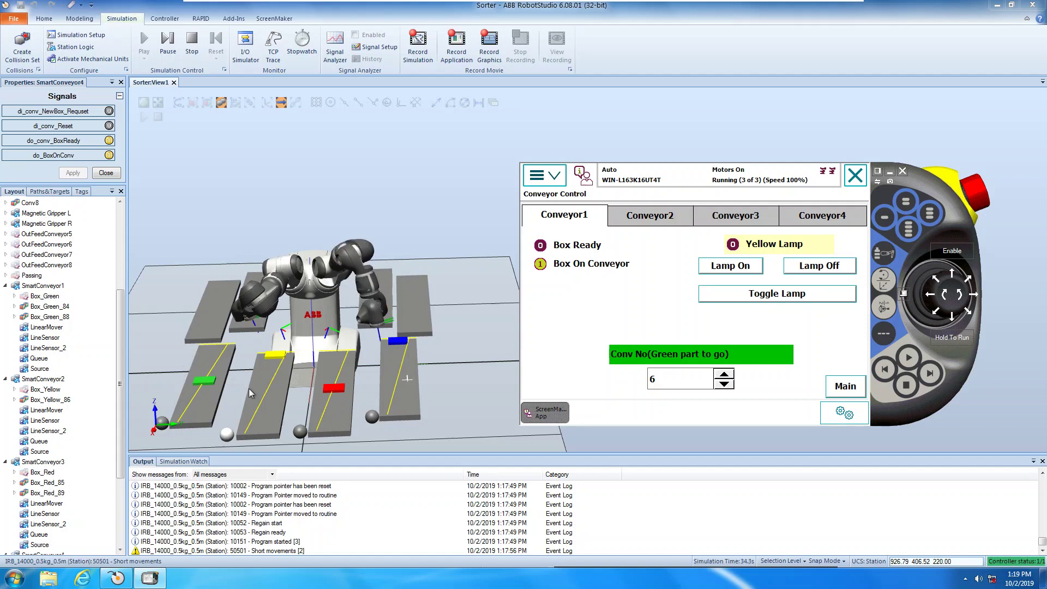
{"action": "left_click", "coordinate": [555, 179]}
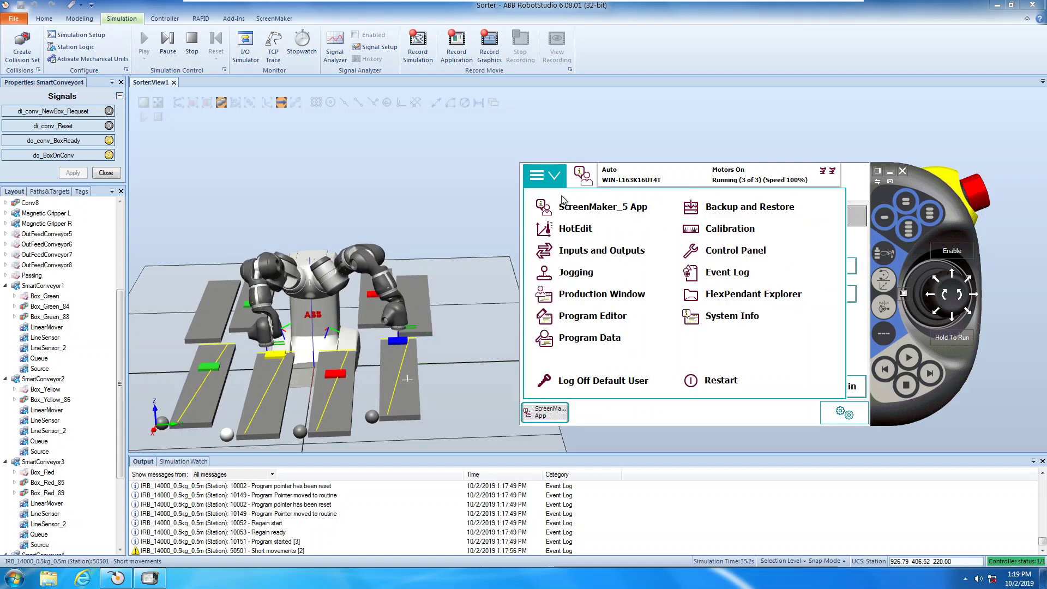
{"action": "left_click", "coordinate": [586, 212]}
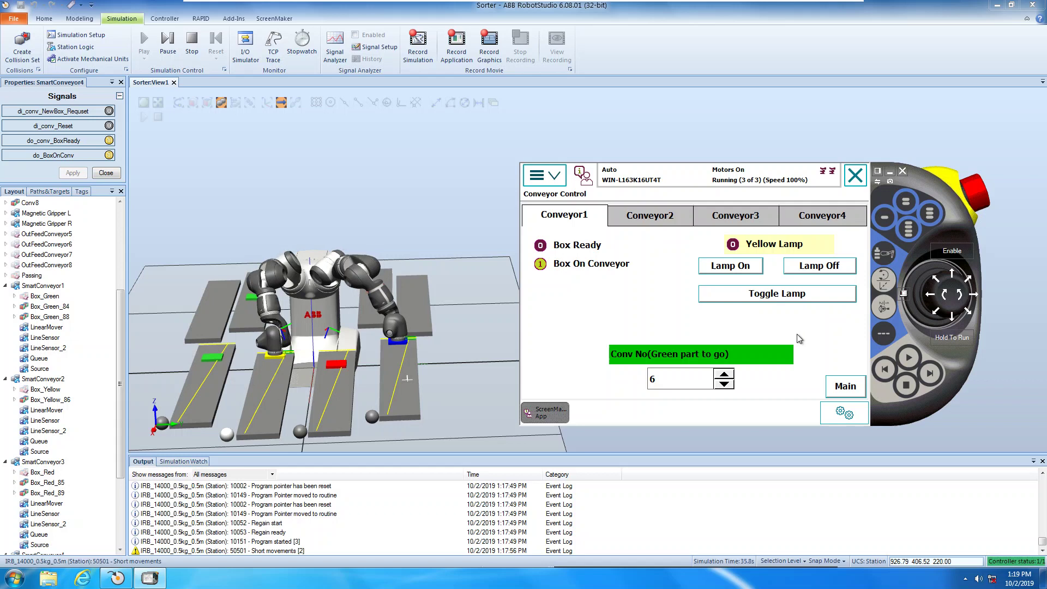